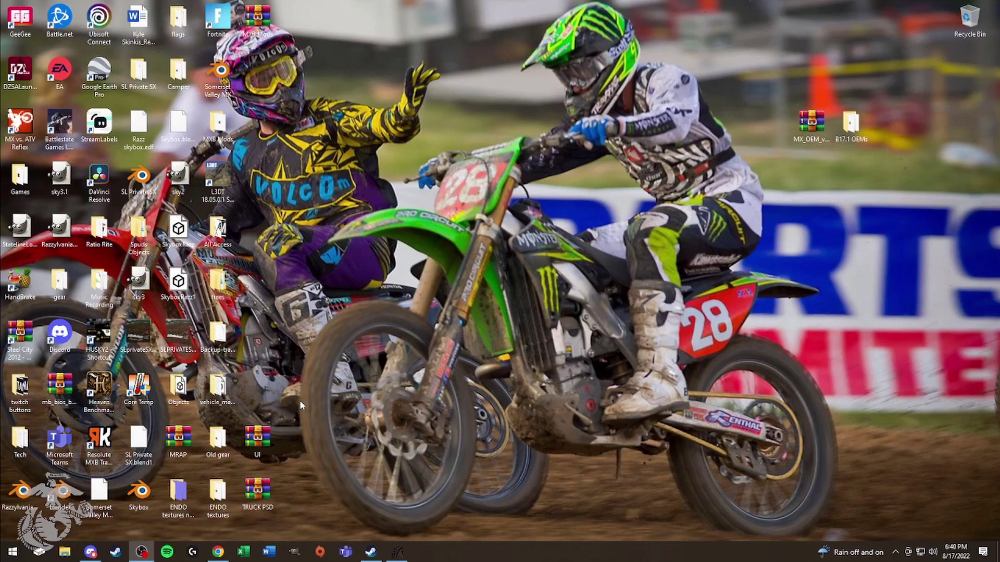
# Open the featured MX OEM Bike Pack v0.17.2 post on mxb-mods.com in Chrome
pyautogui.click(218, 551)
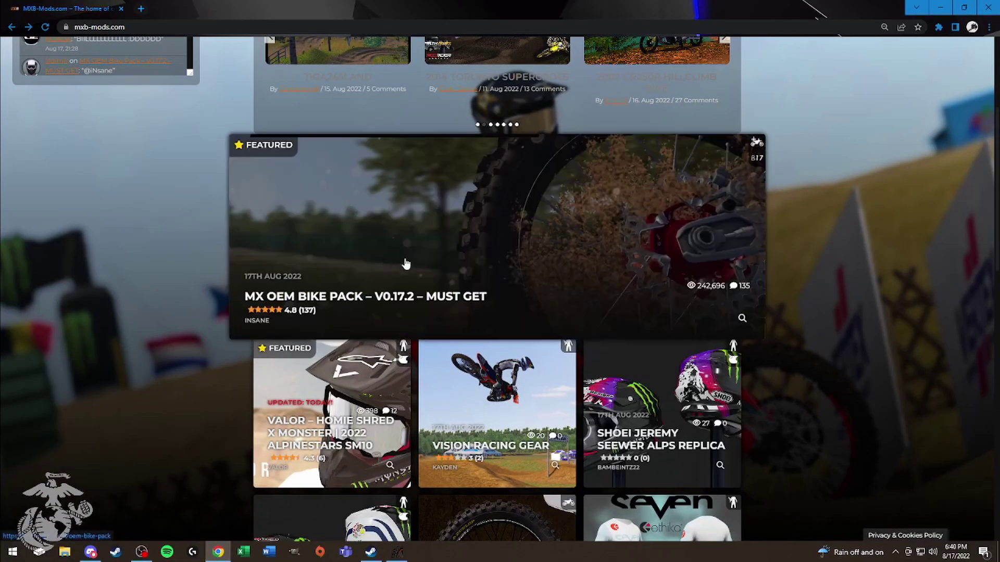
pyautogui.click(420, 231)
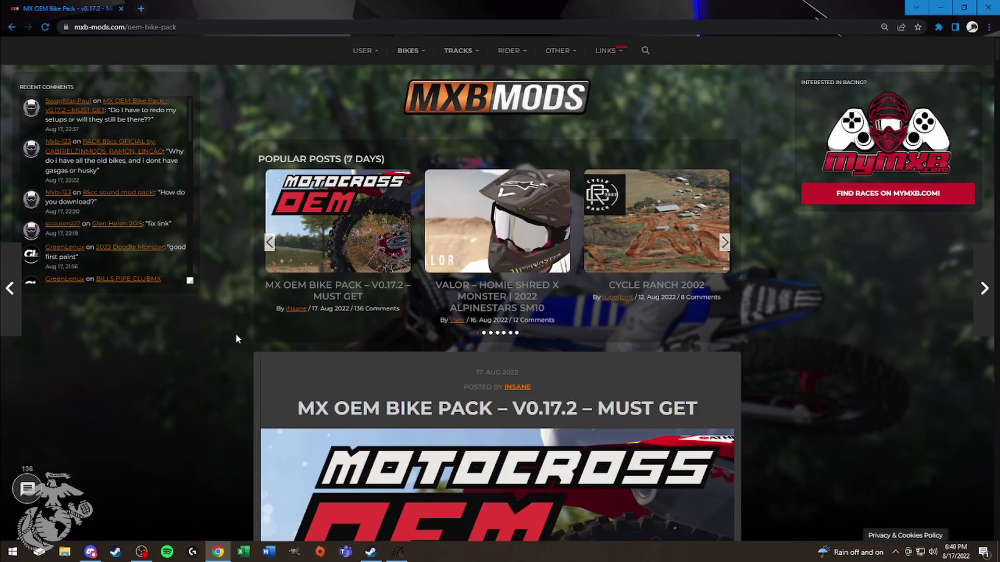
pyautogui.scroll(-2, 240, 350)
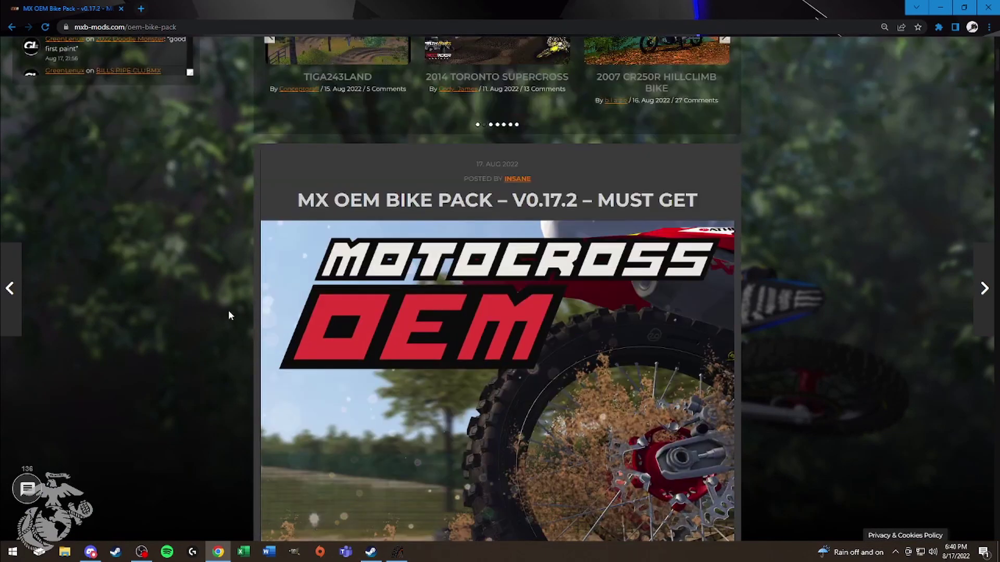
pyautogui.scroll(-3, 236, 318)
pyautogui.scroll(-2, 295, 304)
pyautogui.scroll(-3, 294, 304)
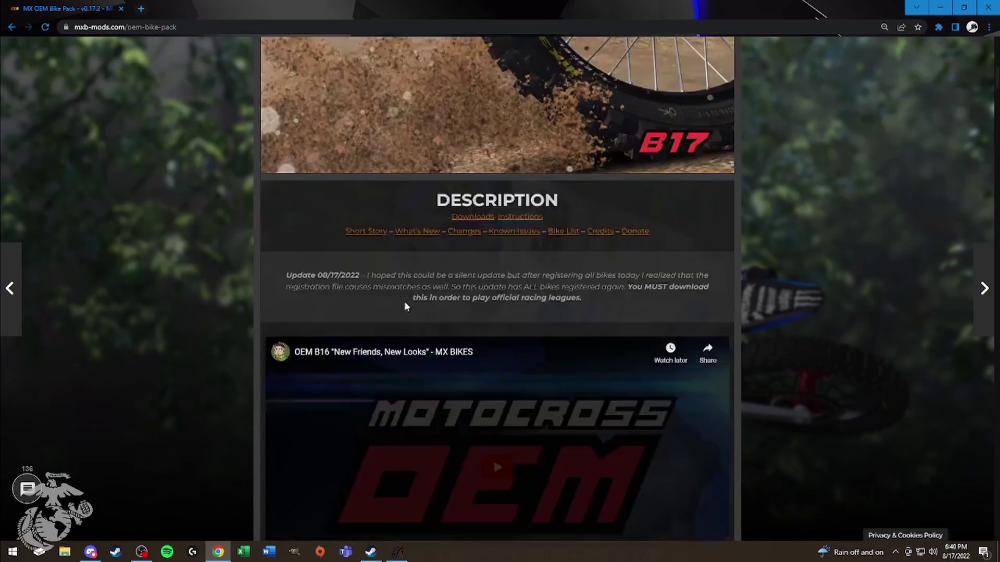
pyautogui.scroll(-10, 404, 300)
pyautogui.scroll(-10, 404, 328)
pyautogui.scroll(-10, 407, 358)
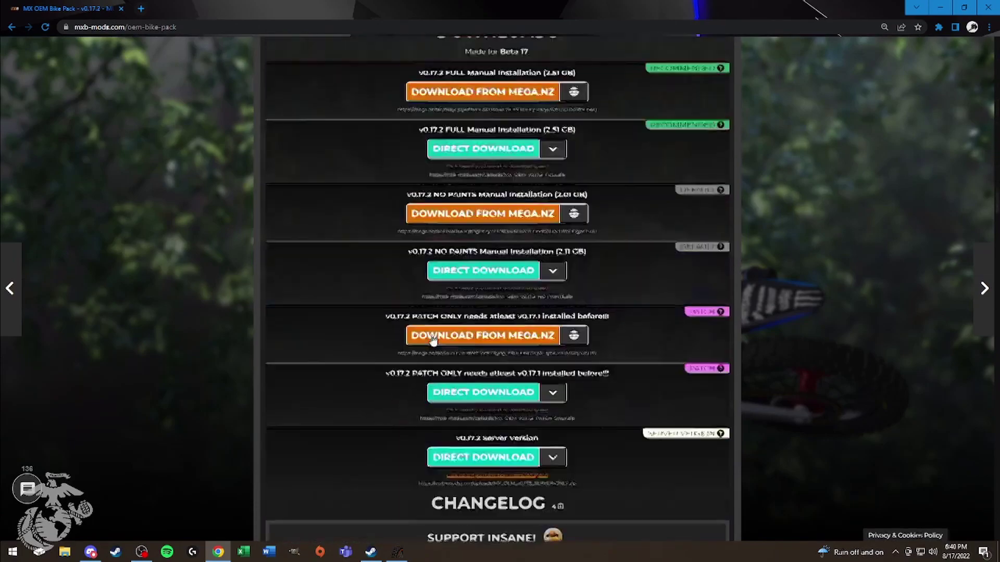
pyautogui.scroll(2, 475, 269)
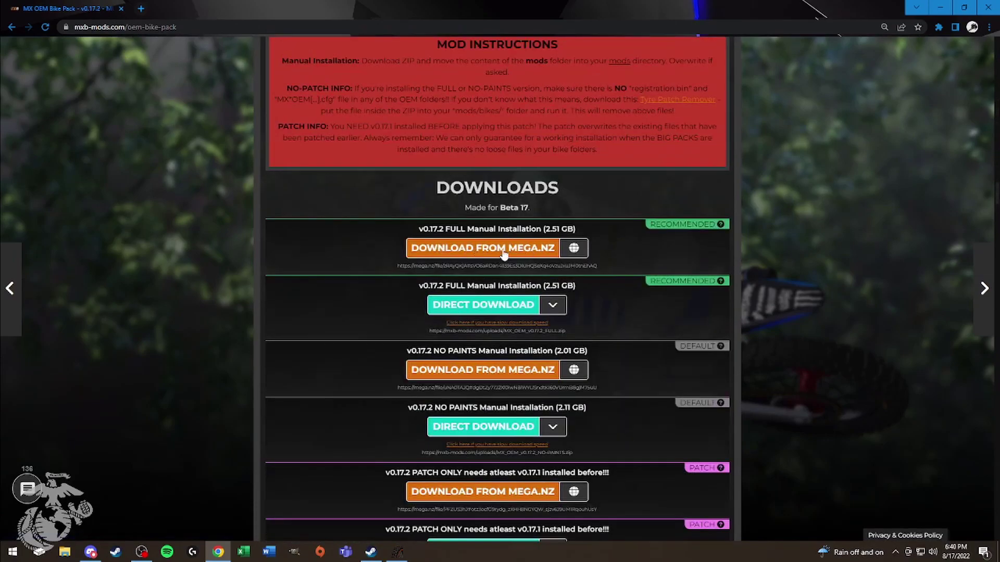
pyautogui.scroll(-4, 526, 259)
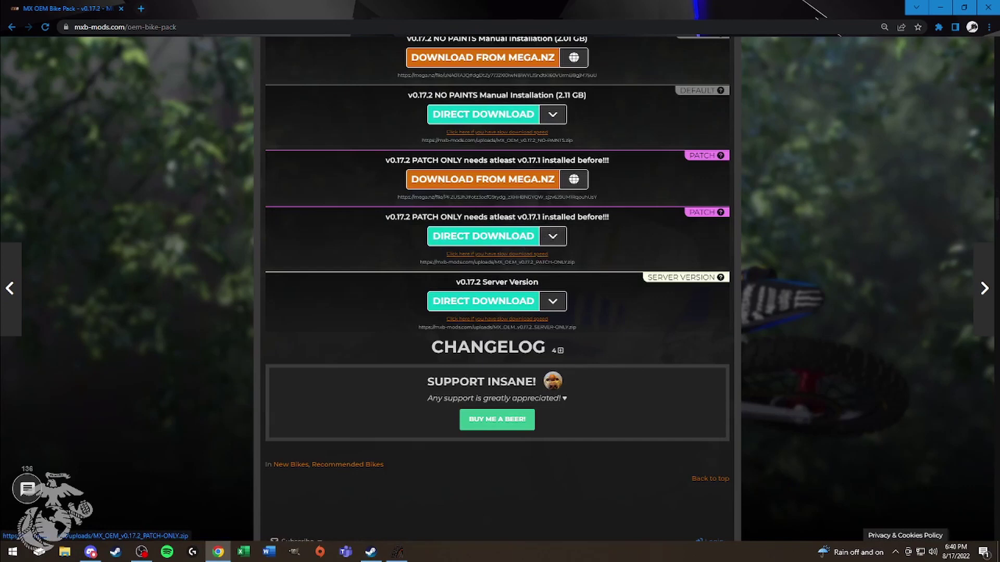
pyautogui.scroll(1, 551, 239)
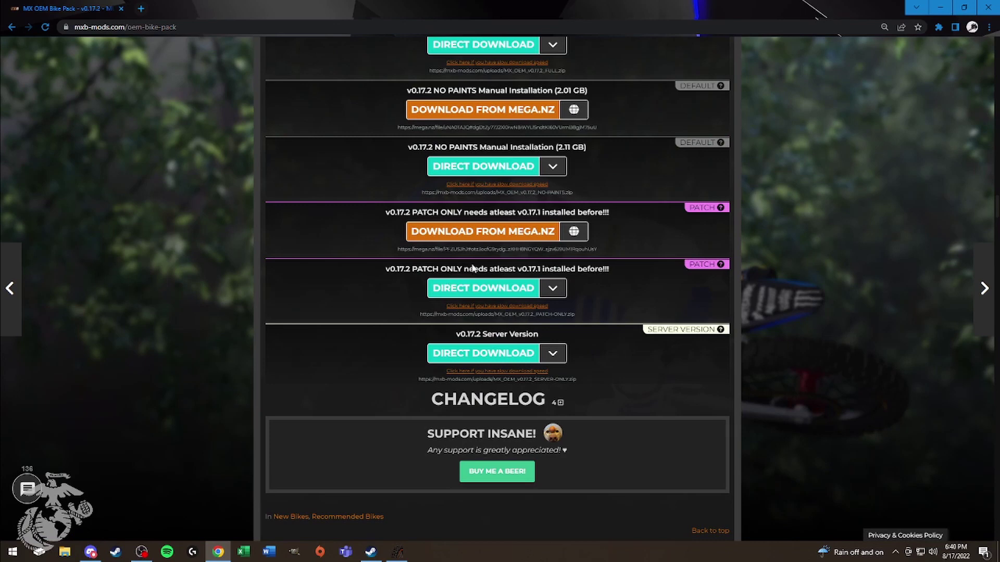
pyautogui.scroll(1, 553, 275)
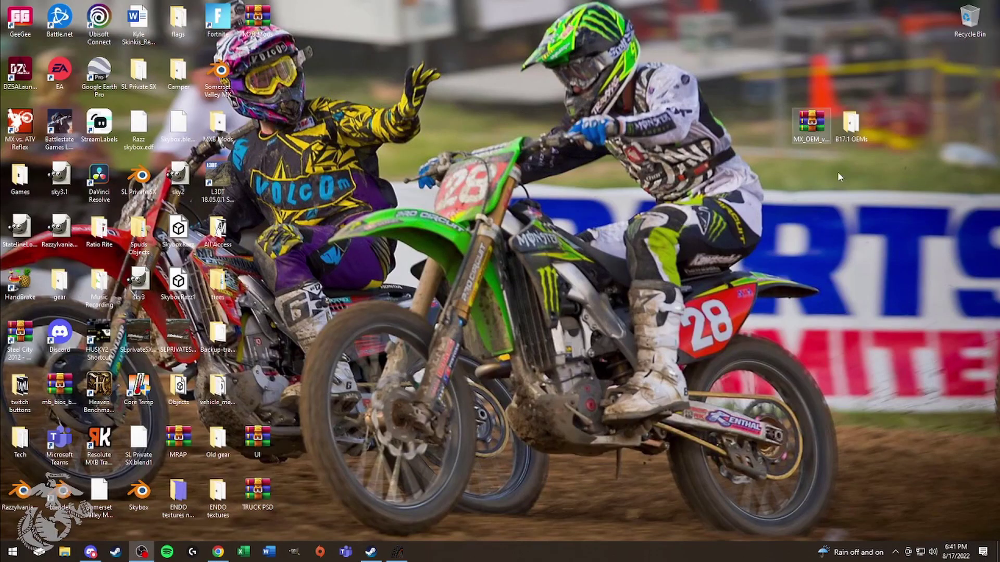
# Dismiss the desktop context menu and open File Explorer at Quick access
pyautogui.rightClick(871, 91)
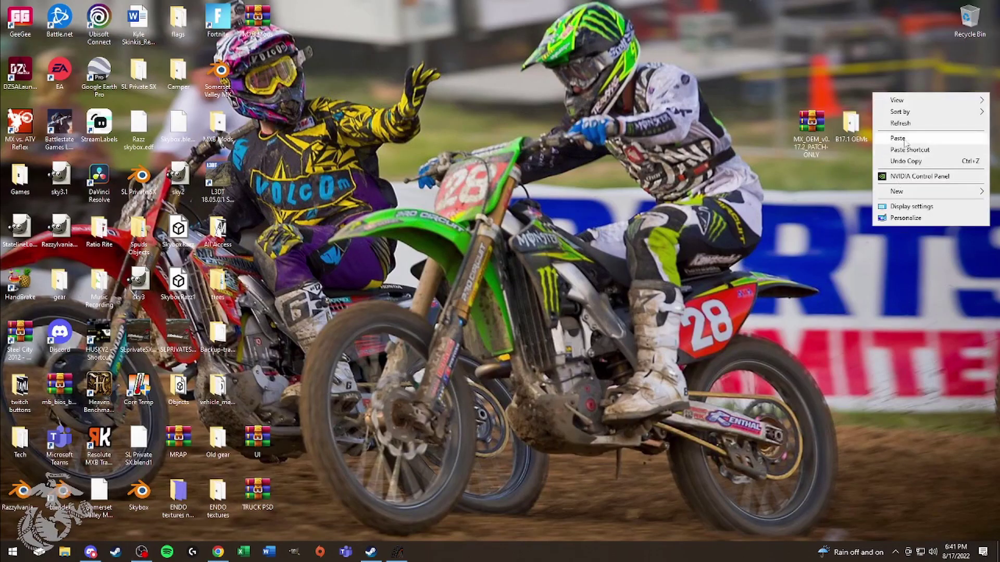
pyautogui.moveTo(906, 191)
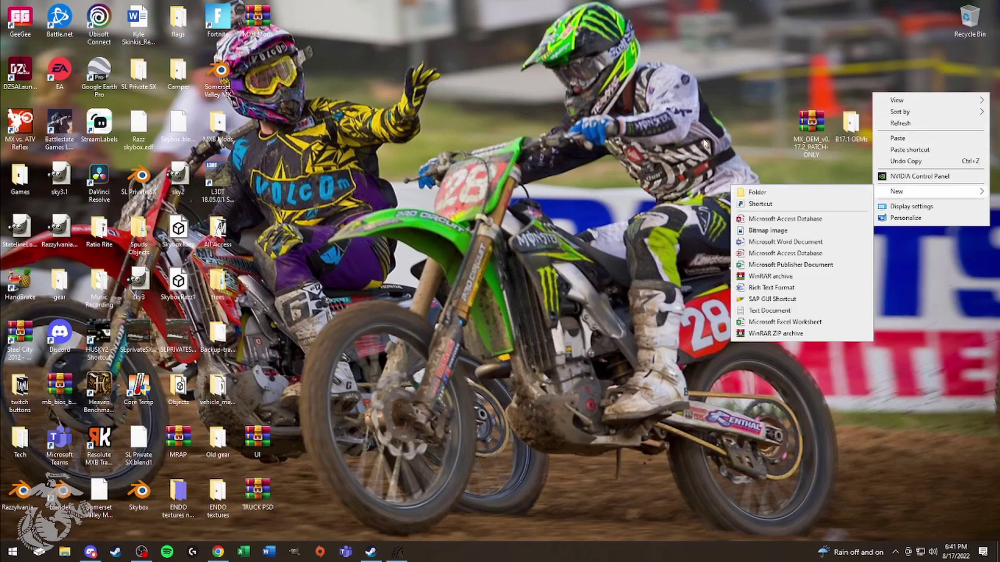
pyautogui.click(670, 115)
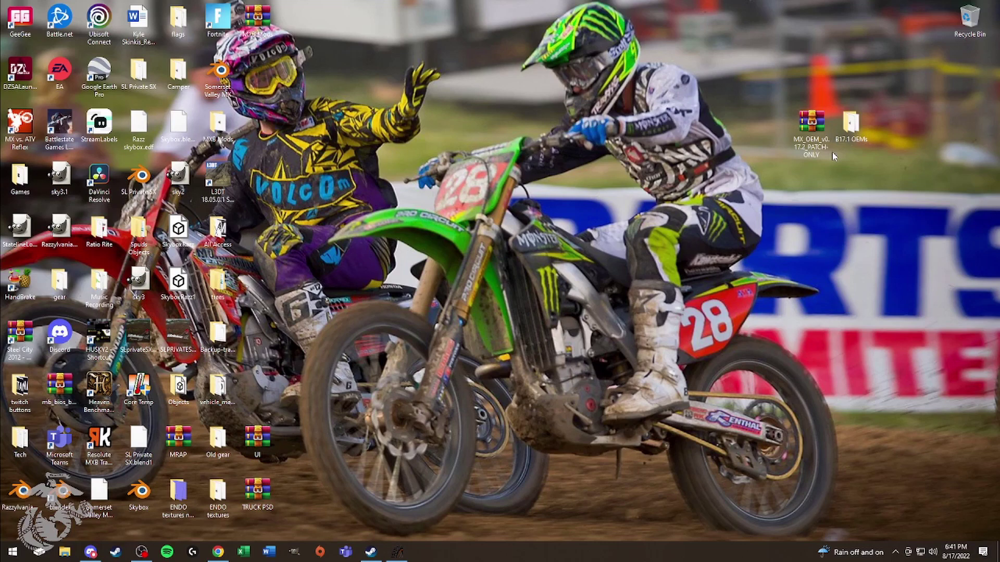
pyautogui.click(64, 553)
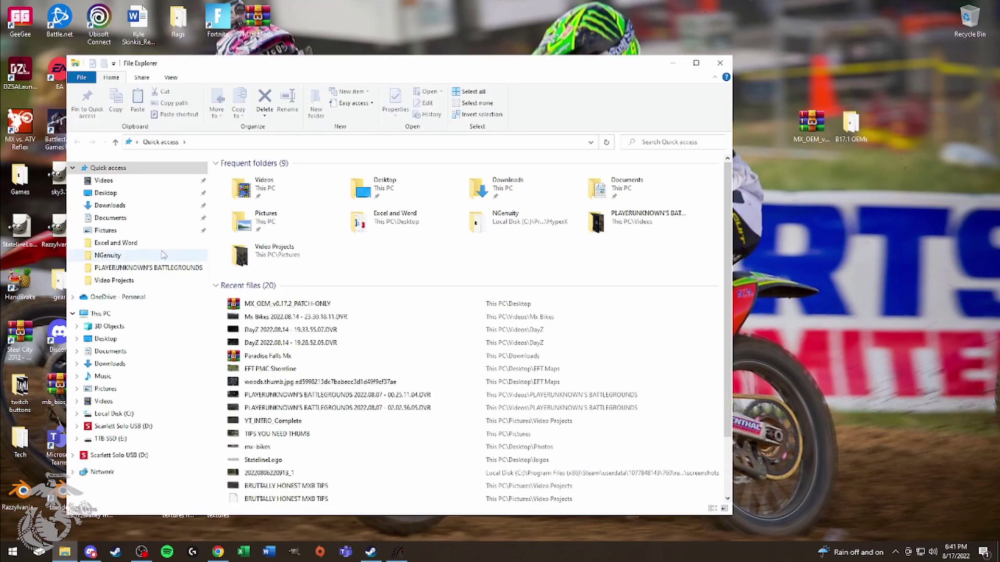
# Navigate to Documents\PiBoSo\MX Bikes\mods\bikes to see the installed MX1OEM and MX2OEM folders
pyautogui.click(133, 220)
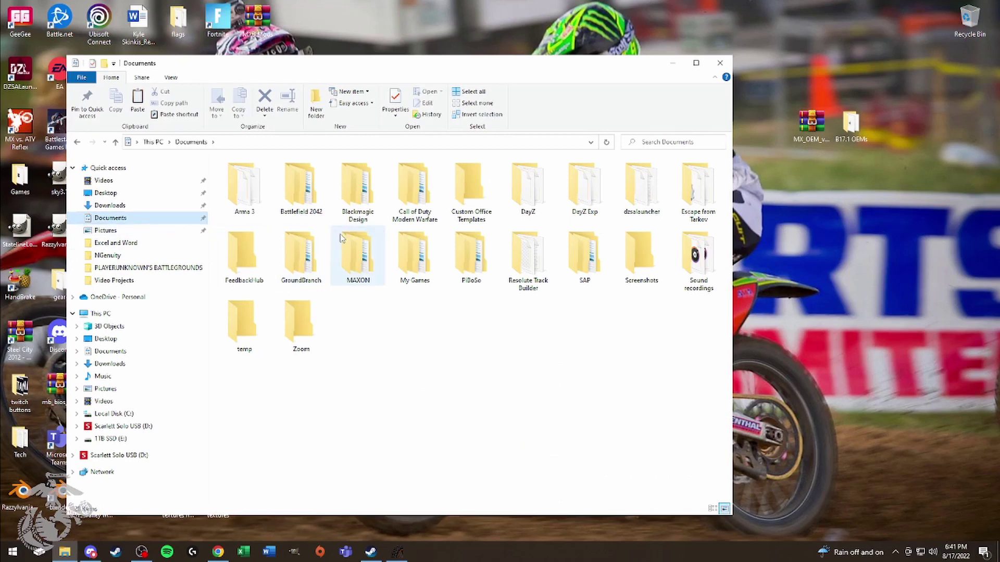
pyautogui.doubleClick(470, 259)
pyautogui.doubleClick(255, 176)
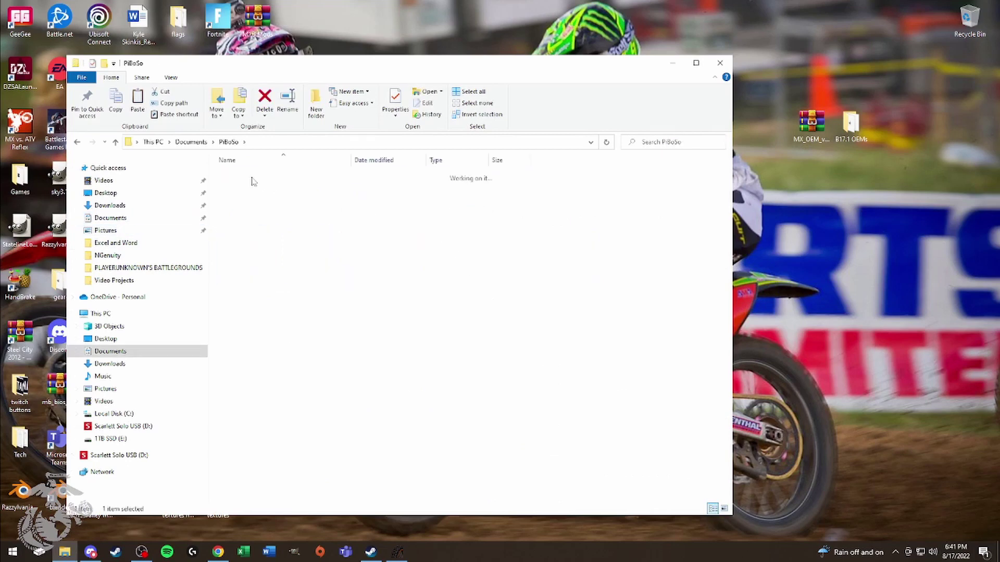
pyautogui.doubleClick(252, 210)
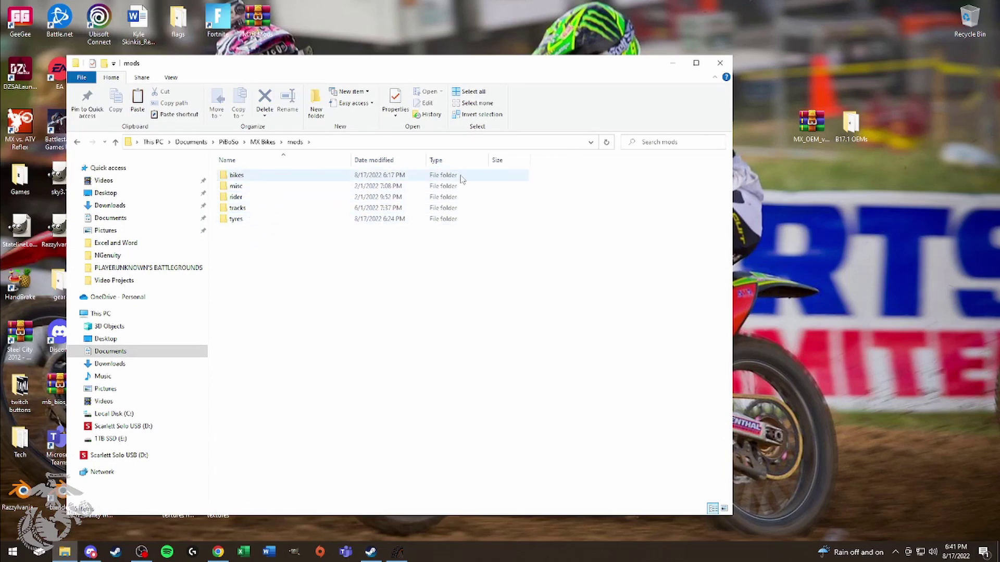
pyautogui.doubleClick(264, 177)
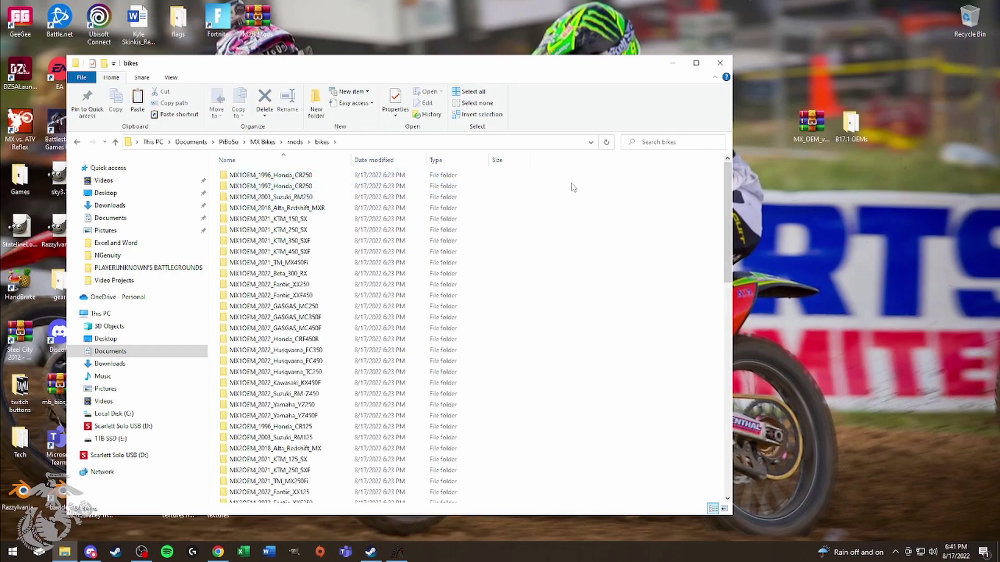
# Select the installed bike folders, then view and close the desktop B17.1 OEMs folder
pyautogui.moveTo(571, 184); pyautogui.dragTo(218, 504)
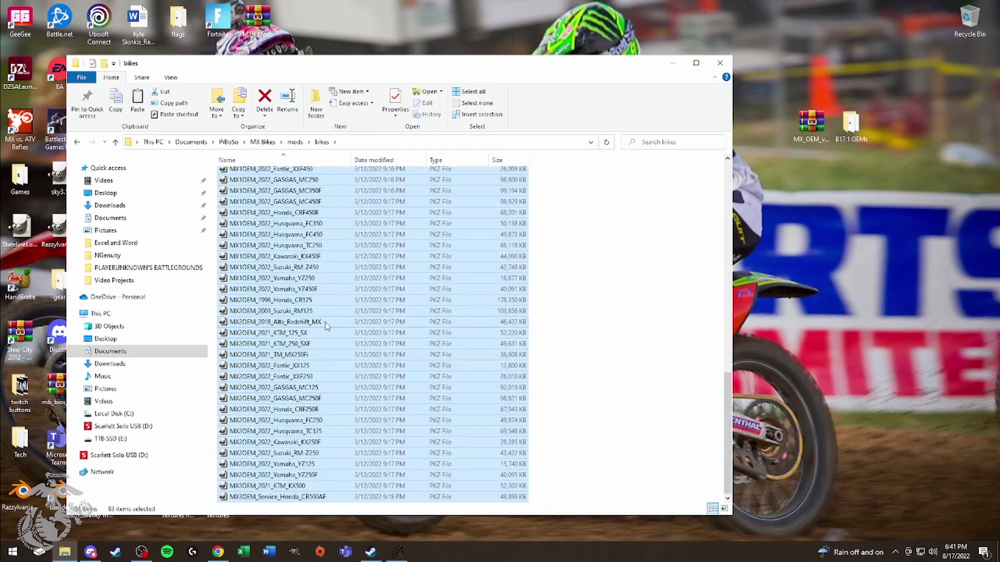
pyautogui.scroll(2, 323, 325)
pyautogui.scroll(4, 325, 324)
pyautogui.scroll(4, 324, 325)
pyautogui.scroll(4, 324, 325)
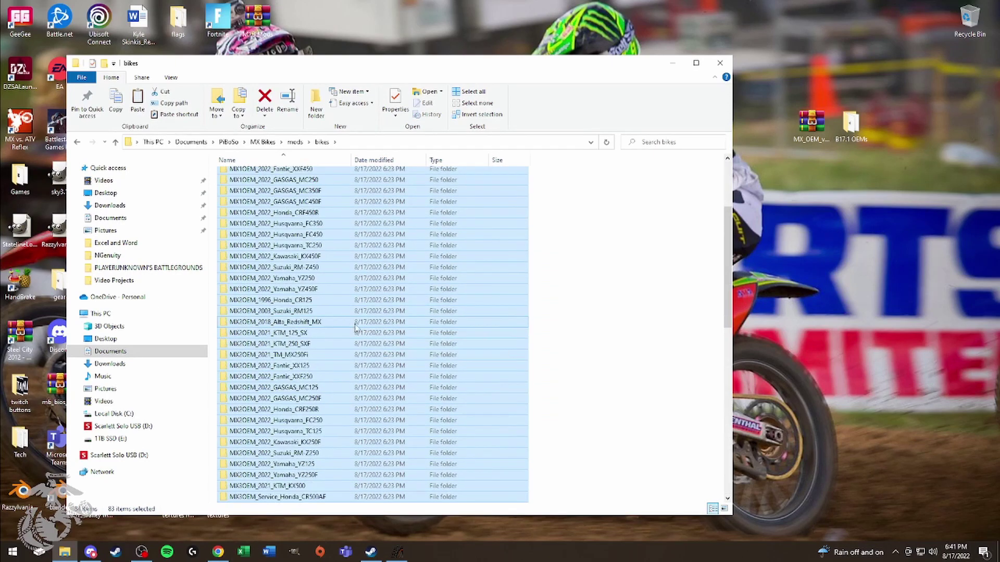
pyautogui.click(651, 305)
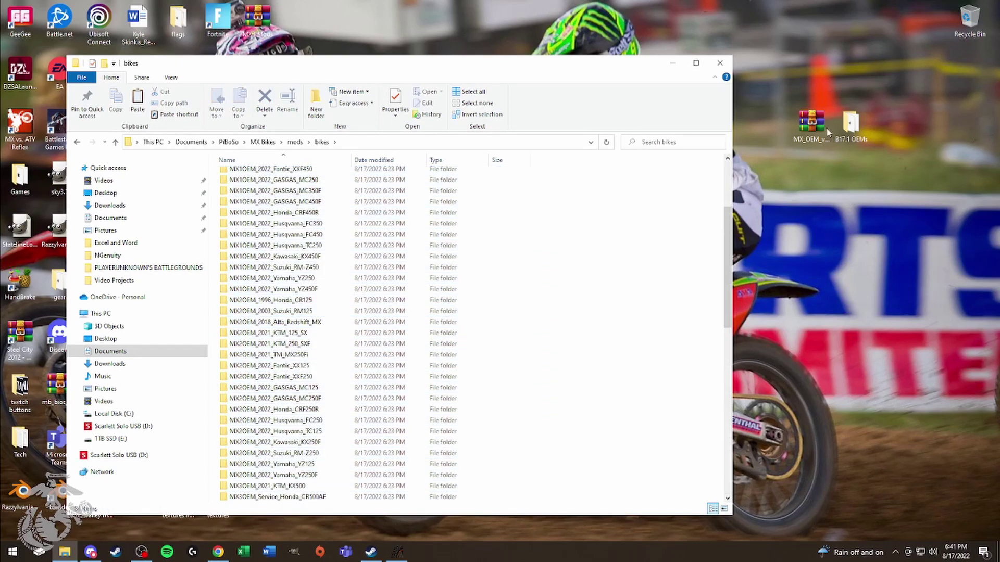
pyautogui.click(853, 121)
pyautogui.doubleClick(853, 121)
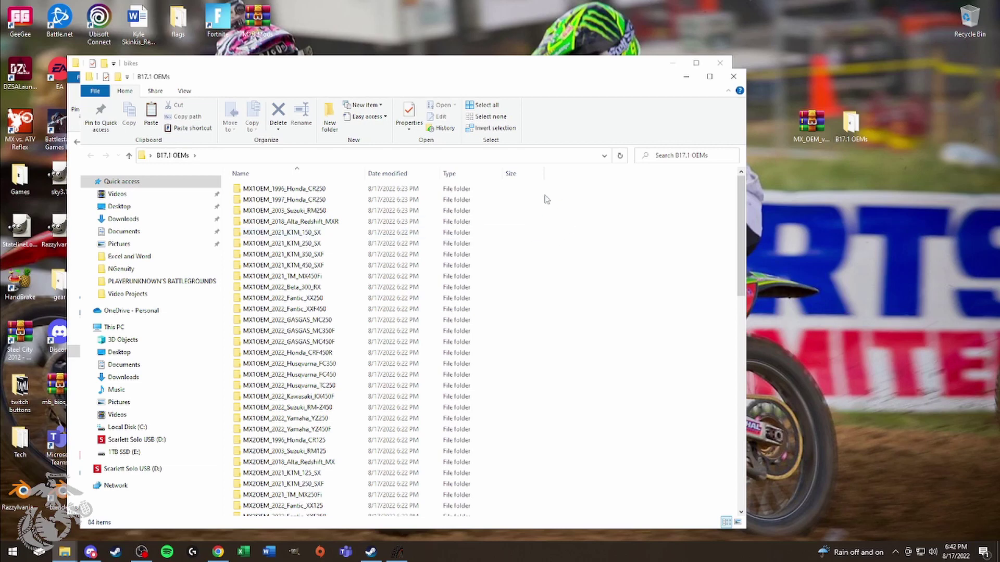
pyautogui.click(733, 76)
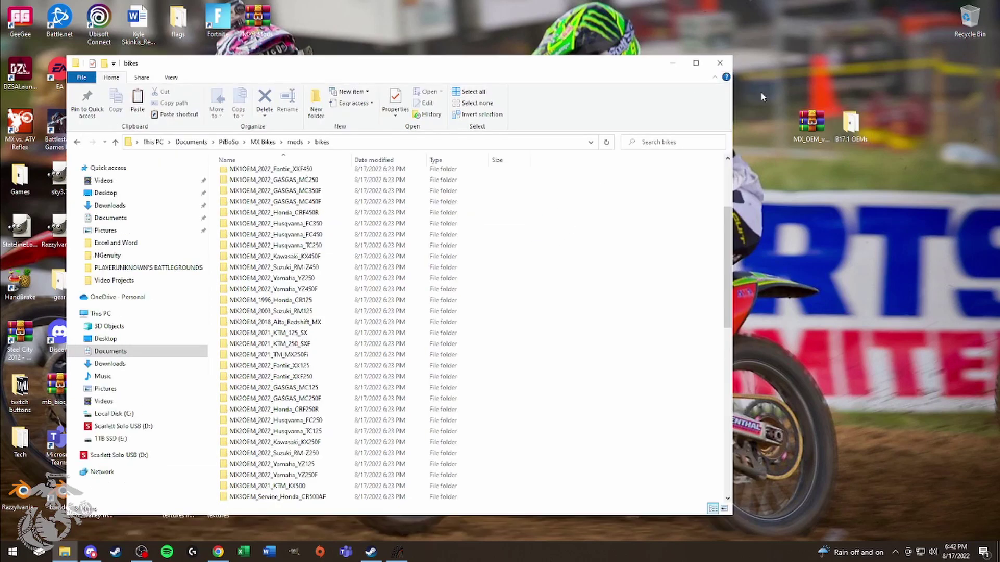
# Return to mods and open the PATCH-ONLY archive's PATCH FILES folder in WinRAR
pyautogui.click(77, 141)
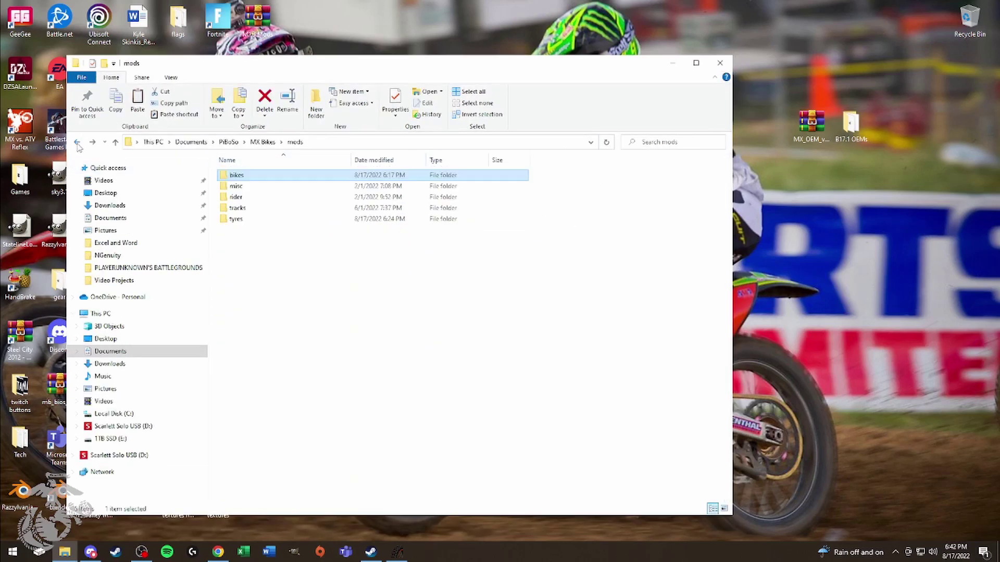
pyautogui.click(92, 142)
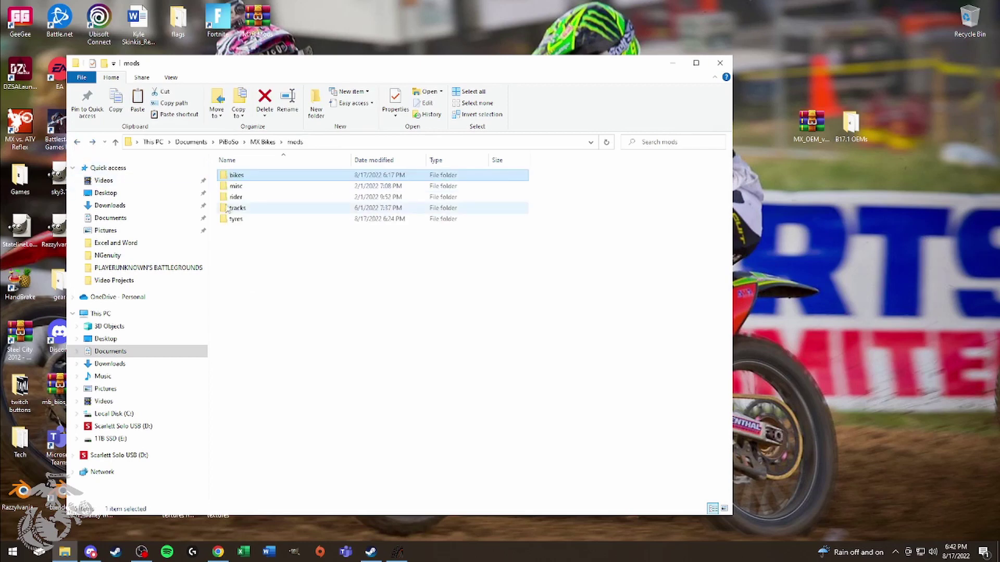
pyautogui.doubleClick(811, 124)
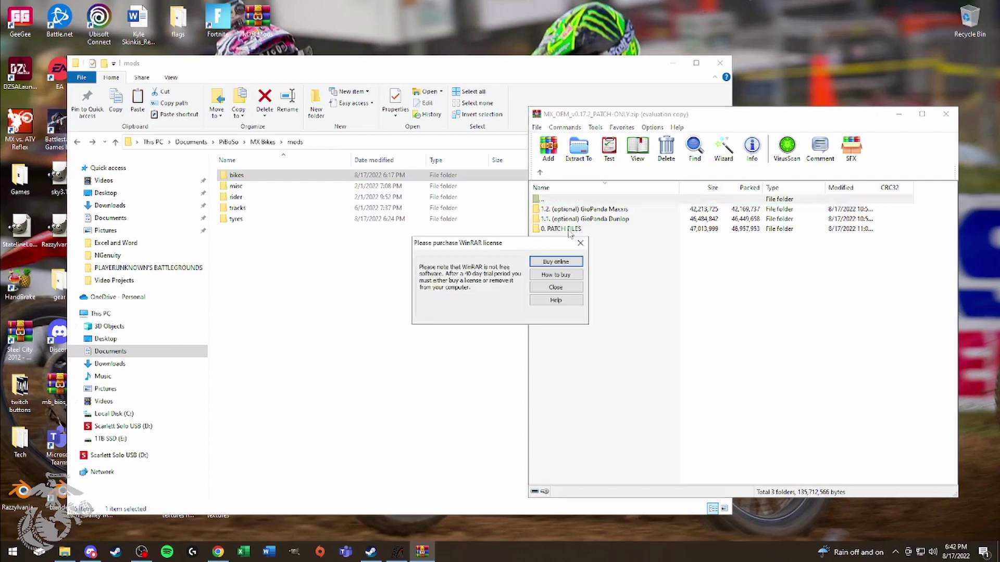
pyautogui.click(556, 289)
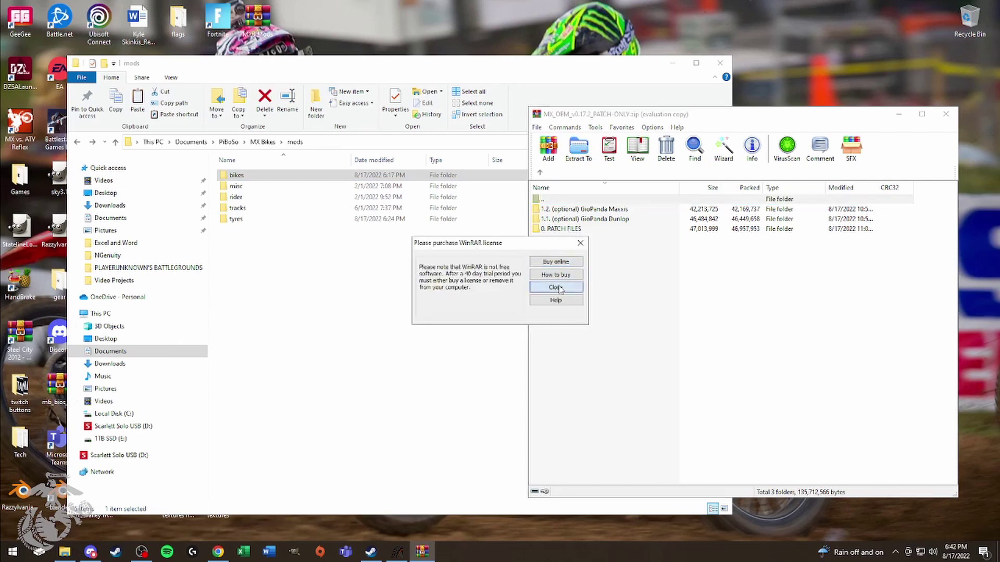
pyautogui.doubleClick(567, 229)
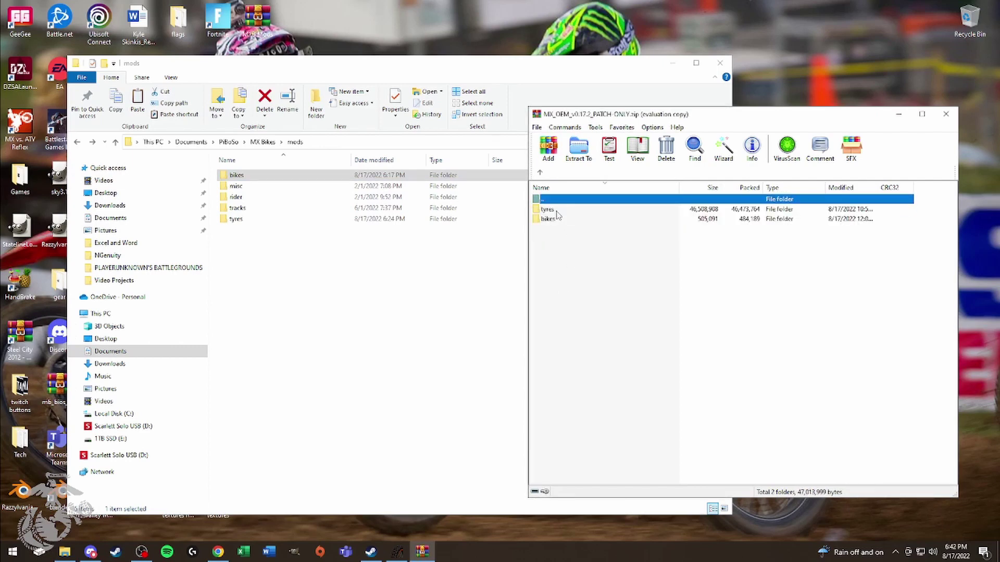
# Open the archive's bikes folder in WinRAR and the game's mods\bikes folder in Explorer
pyautogui.doubleClick(564, 214)
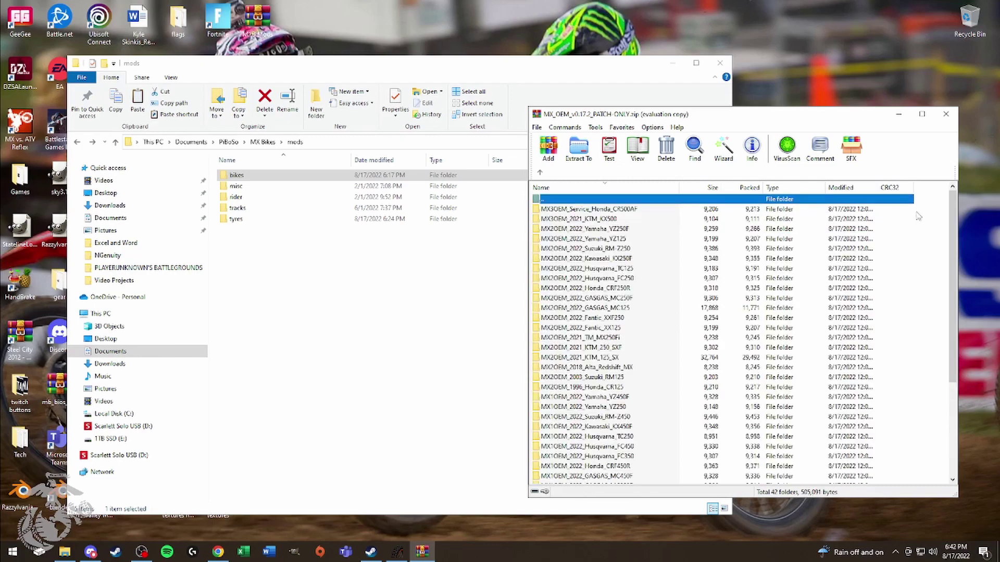
pyautogui.moveTo(918, 217); pyautogui.dragTo(586, 535)
pyautogui.scroll(5, 638, 318)
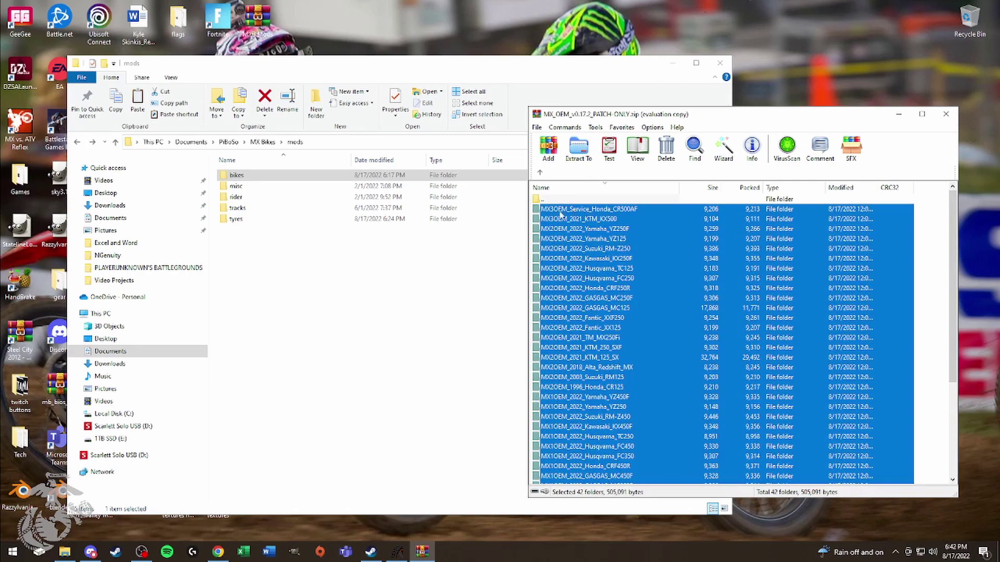
pyautogui.scroll(-5, 615, 262)
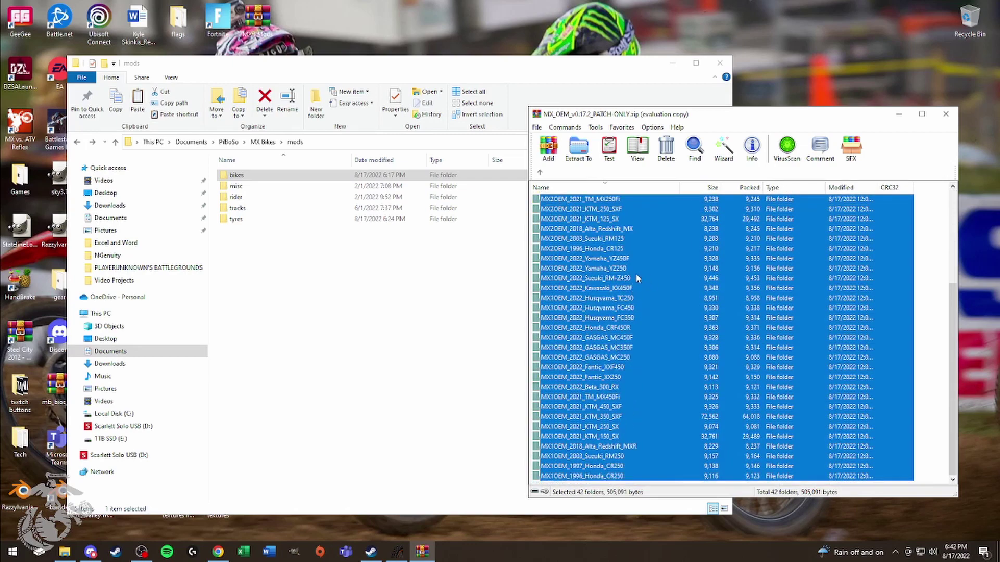
pyautogui.doubleClick(238, 176)
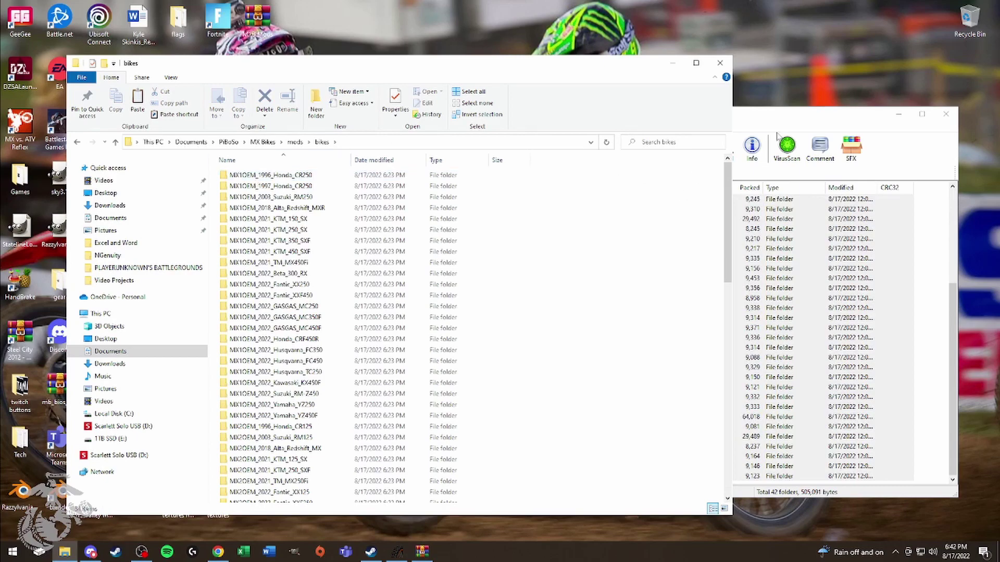
pyautogui.scroll(-10, 329, 189)
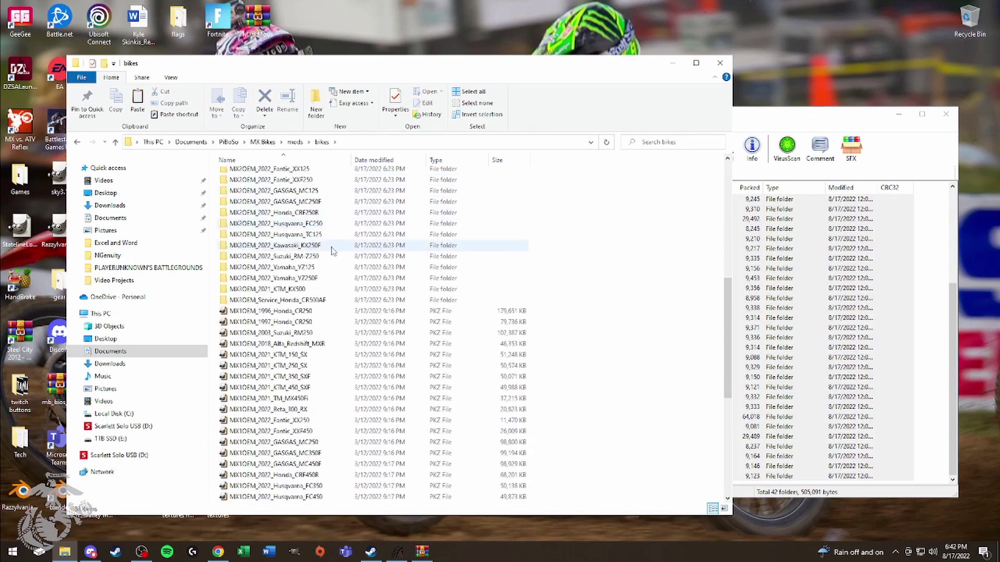
pyautogui.scroll(-8, 324, 257)
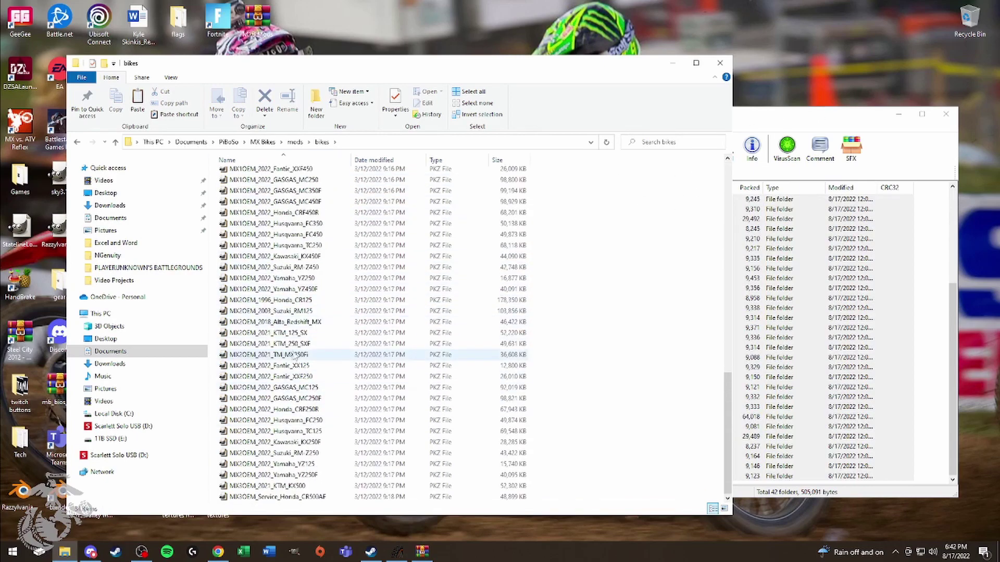
pyautogui.scroll(8, 320, 367)
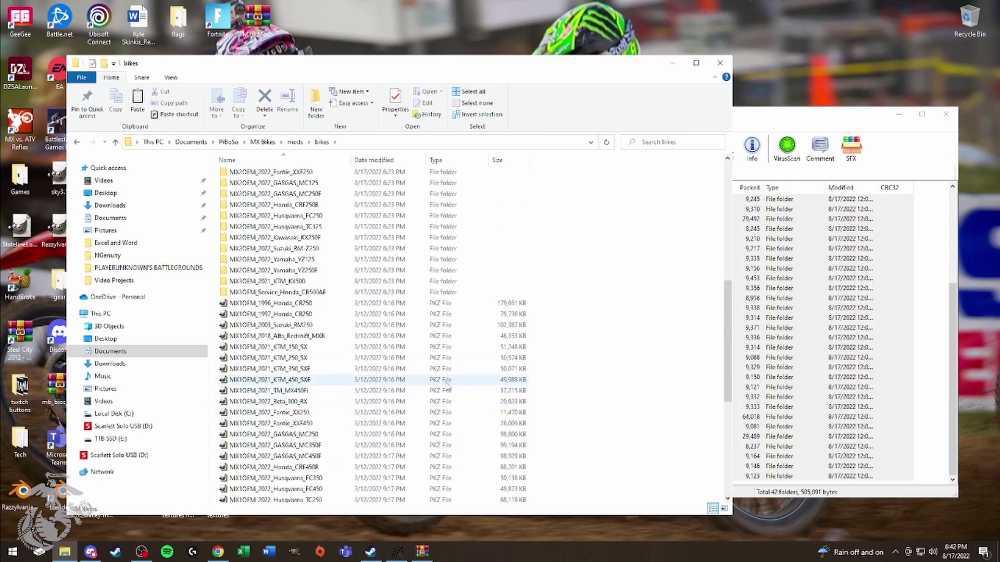
pyautogui.scroll(2, 435, 390)
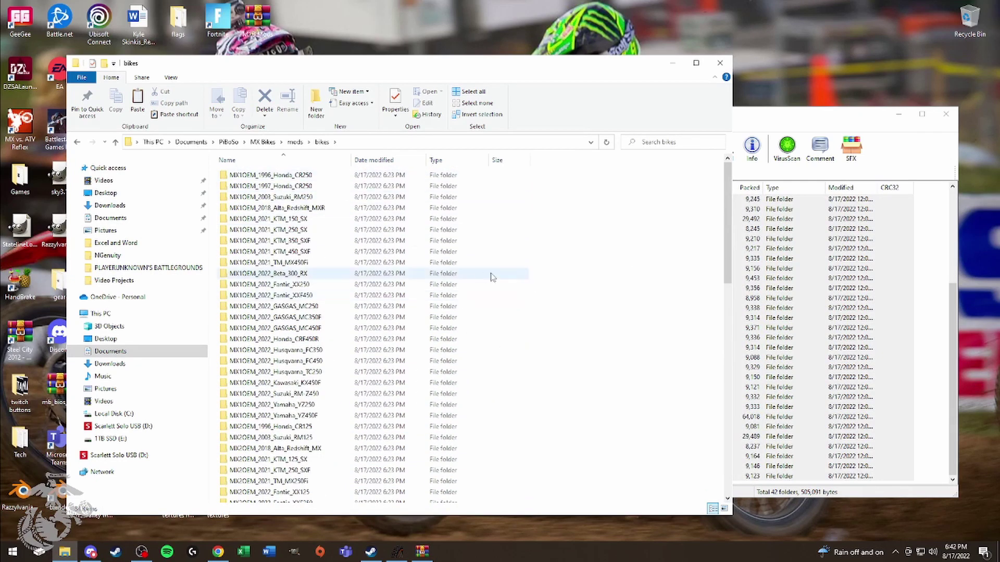
# Look over the existing mods\bikes contents, then close the WinRAR patch archive
pyautogui.click(841, 125)
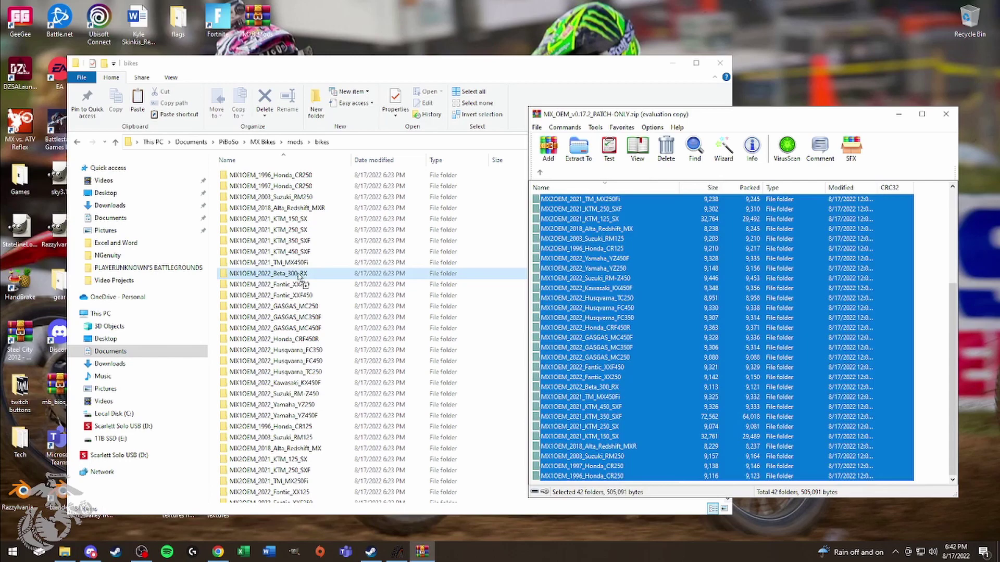
pyautogui.moveTo(301, 279); pyautogui.dragTo(704, 295)
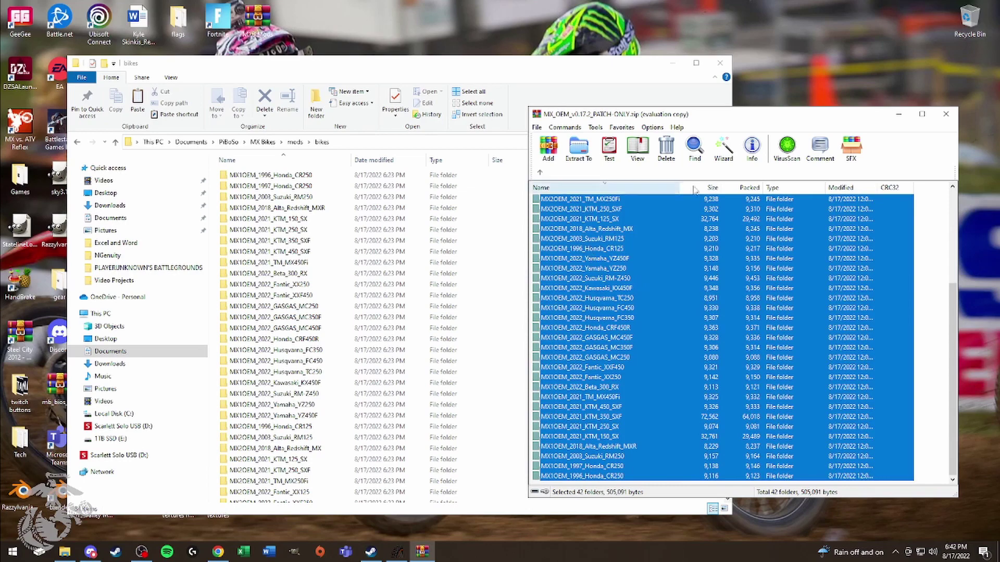
pyautogui.click(945, 114)
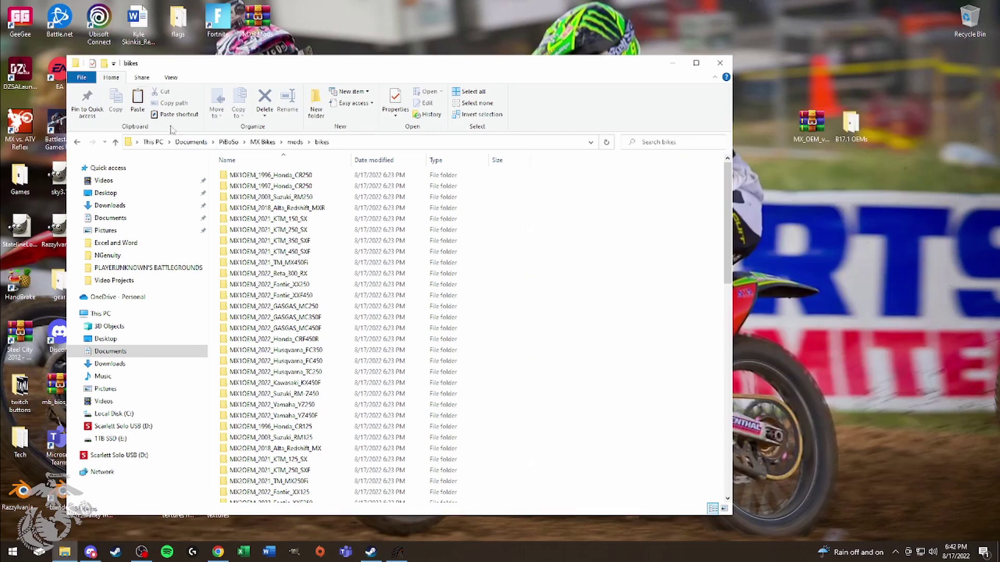
# Open the game's mods\tyres folder and reopen the MX_OEM patch archive, dismissing the trial reminder
pyautogui.click(77, 143)
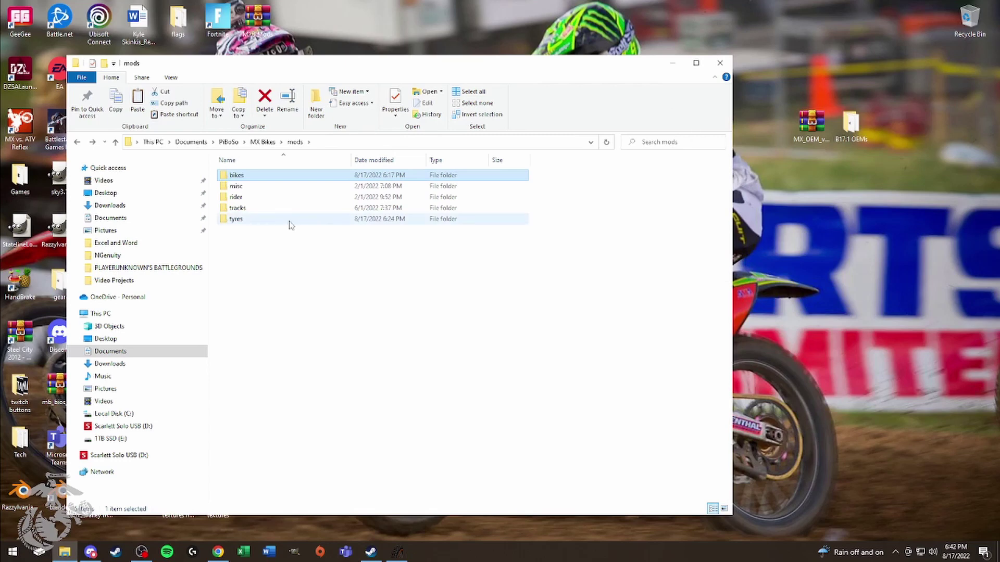
pyautogui.doubleClick(249, 220)
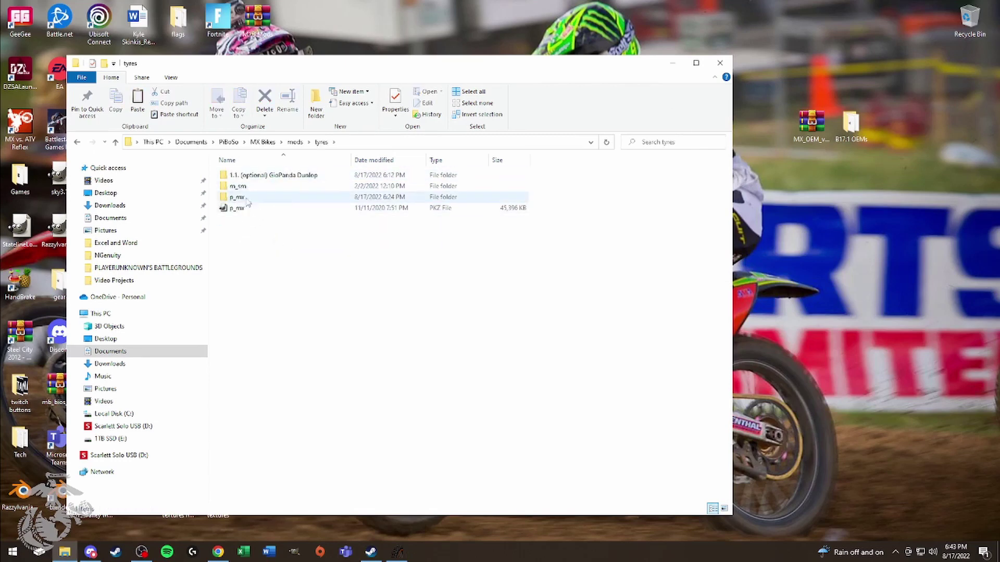
pyautogui.doubleClick(811, 124)
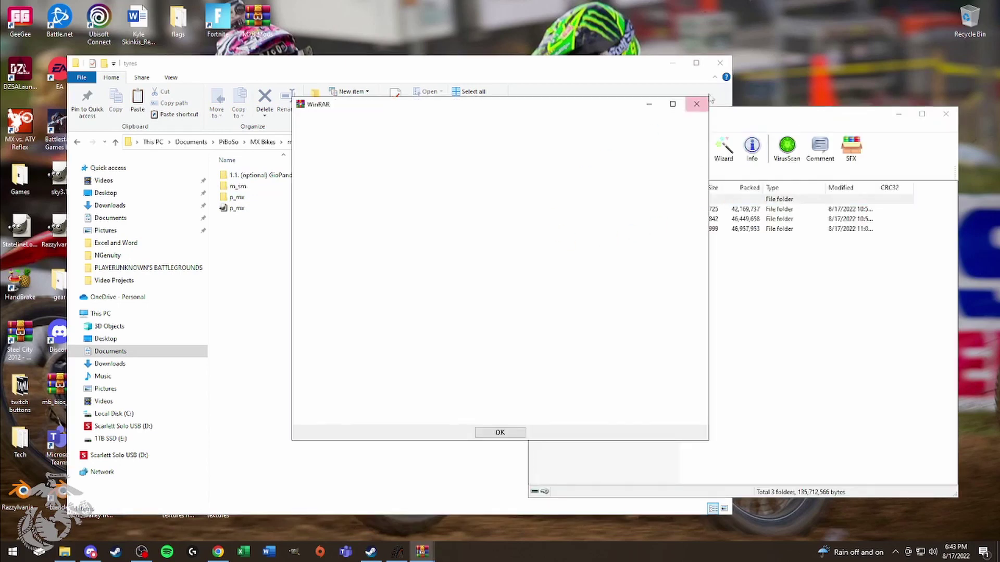
pyautogui.click(696, 104)
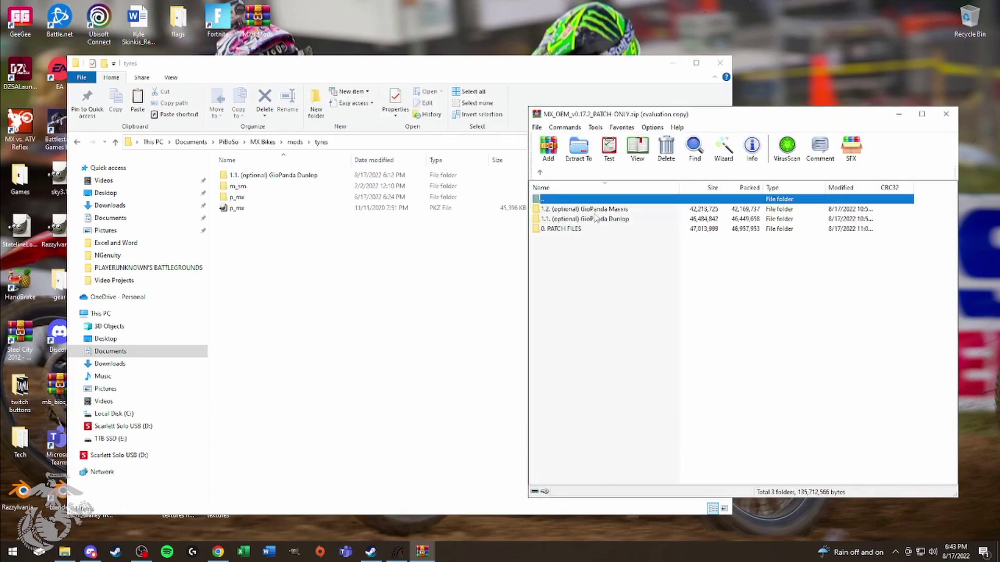
# Browse to the archive's PATCH FILES\mods\tyres folder and select p_mx and p_mx.pkz
pyautogui.doubleClick(568, 230)
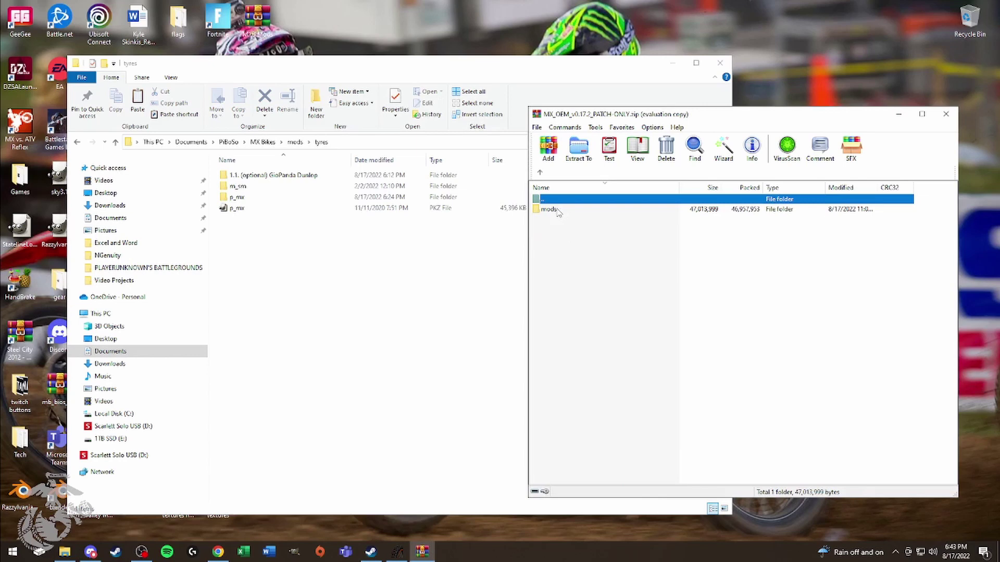
pyautogui.doubleClick(556, 210)
pyautogui.doubleClick(553, 210)
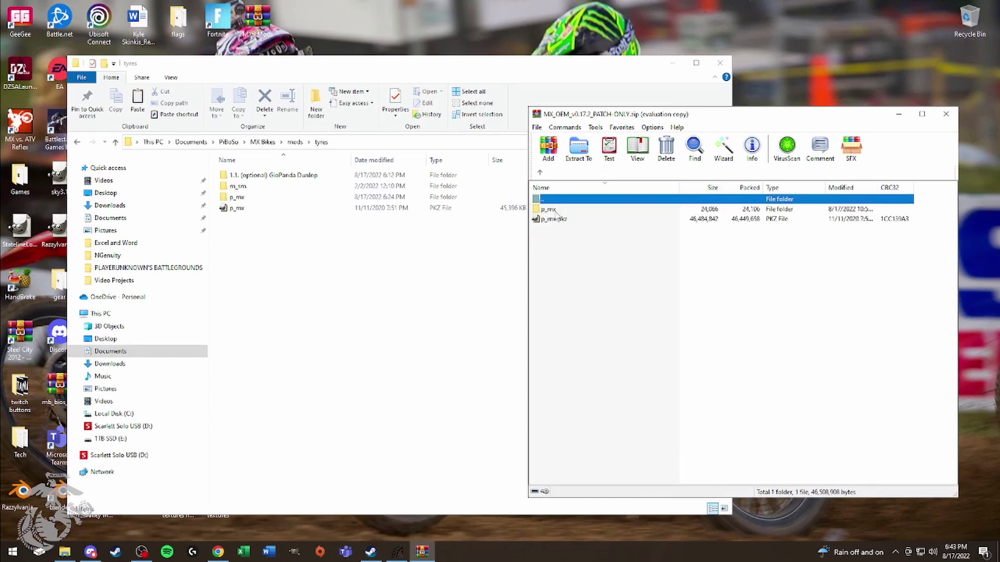
pyautogui.moveTo(569, 237); pyautogui.dragTo(565, 212)
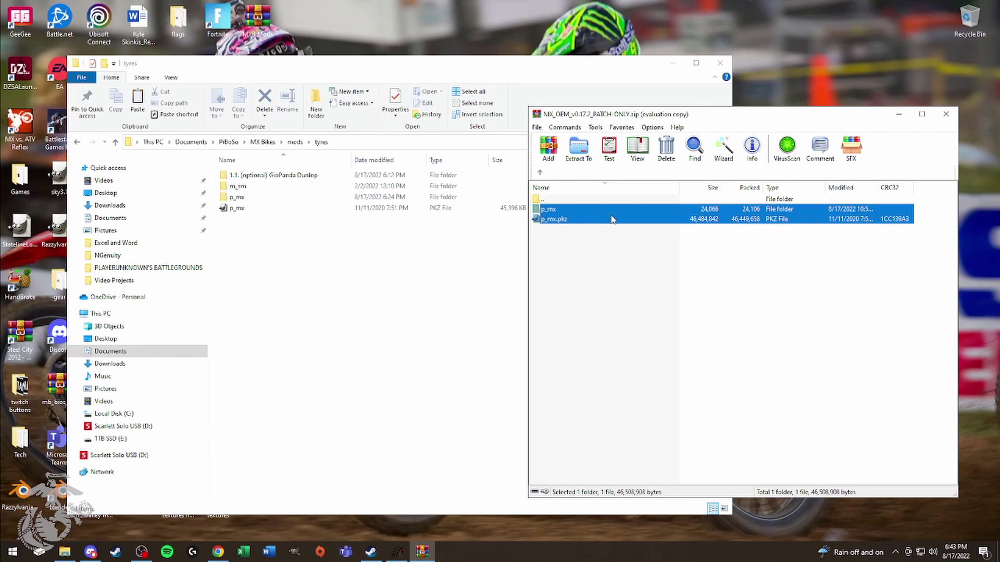
pyautogui.moveTo(614, 219); pyautogui.dragTo(579, 241)
# Go to the archive's top level, select the GioPanda Maxxis and Dunlop folders, then close WinRAR
pyautogui.click(540, 173)
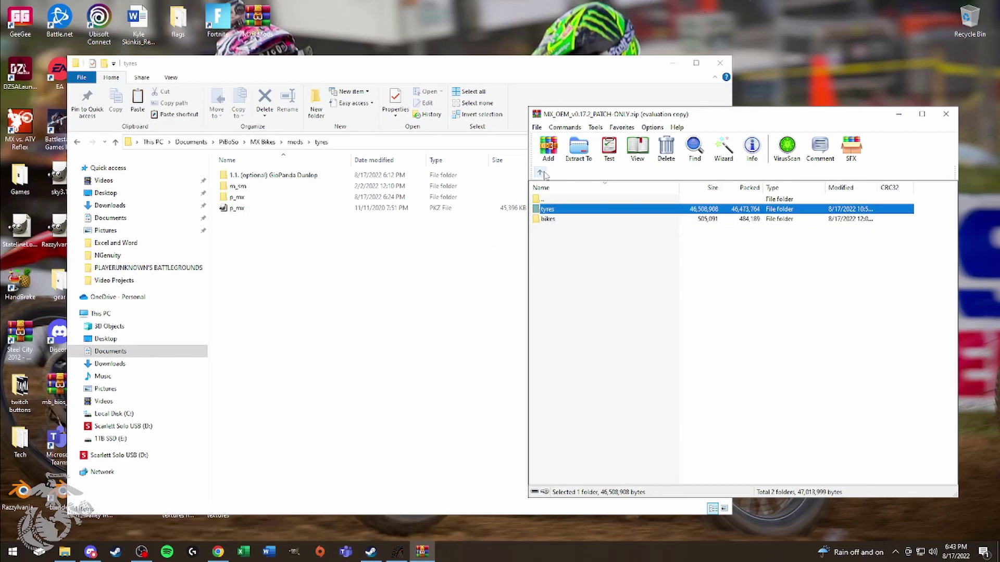
pyautogui.click(542, 173)
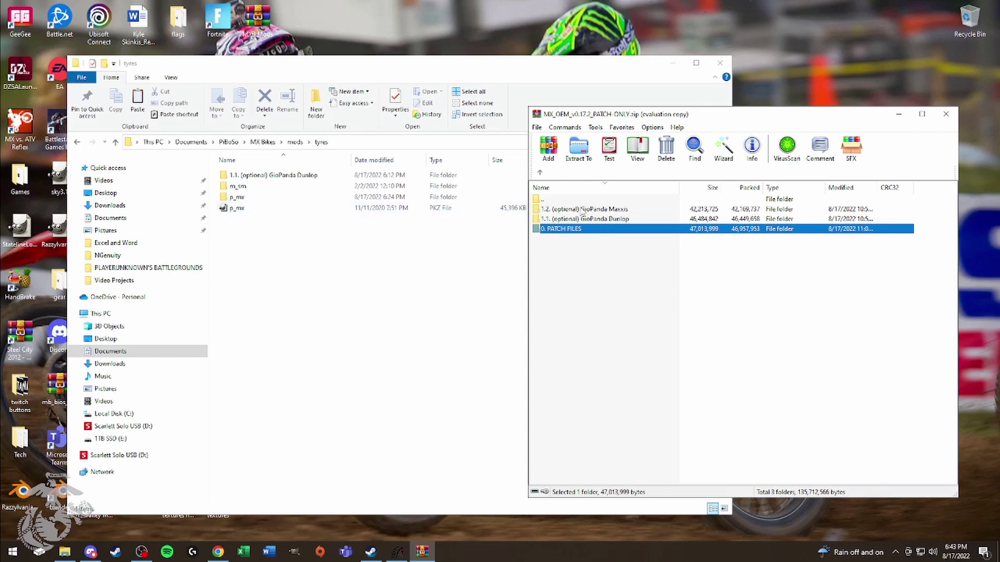
pyautogui.moveTo(582, 211); pyautogui.dragTo(441, 214)
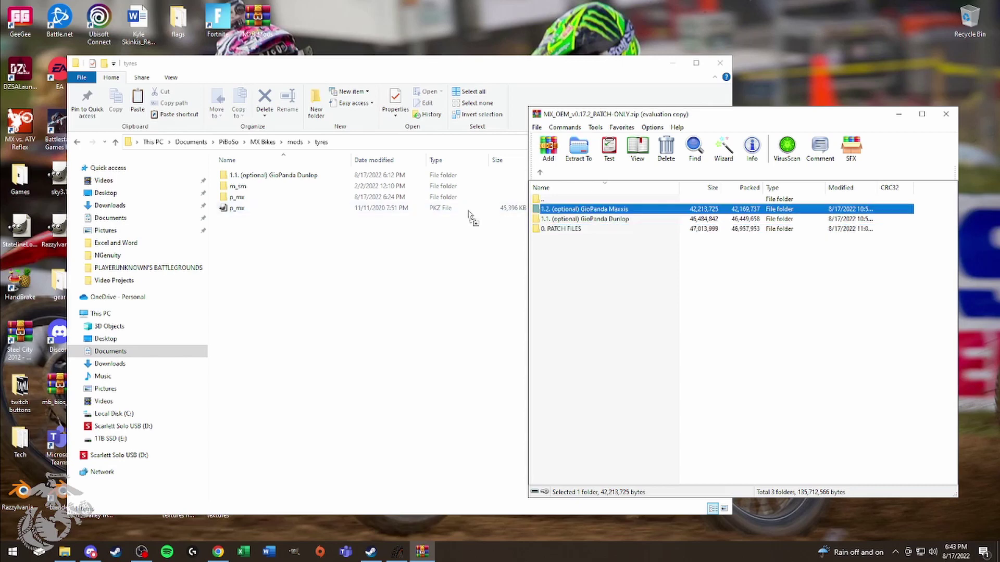
pyautogui.click(613, 220)
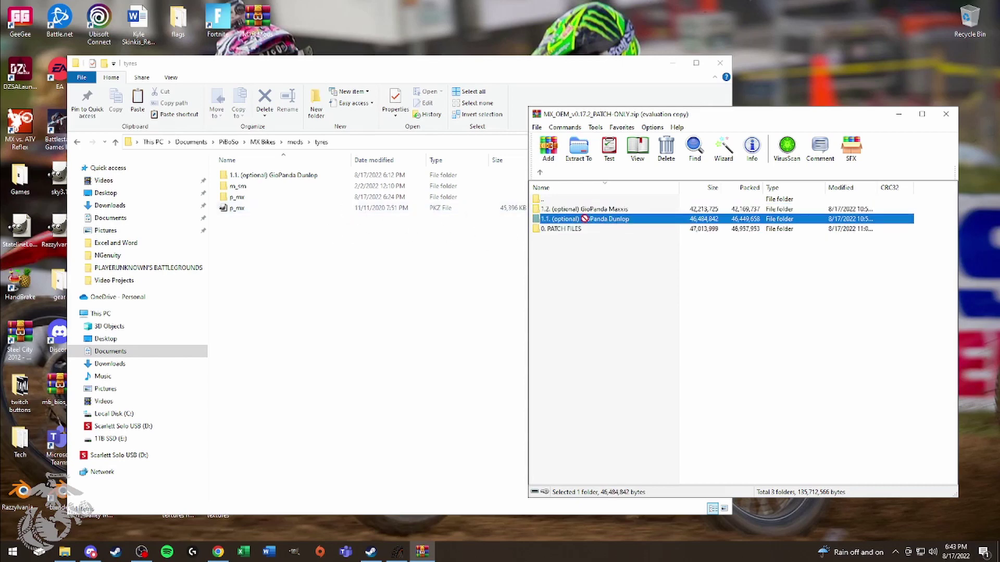
pyautogui.moveTo(545, 224); pyautogui.dragTo(578, 224)
pyautogui.click(945, 114)
pyautogui.click(719, 63)
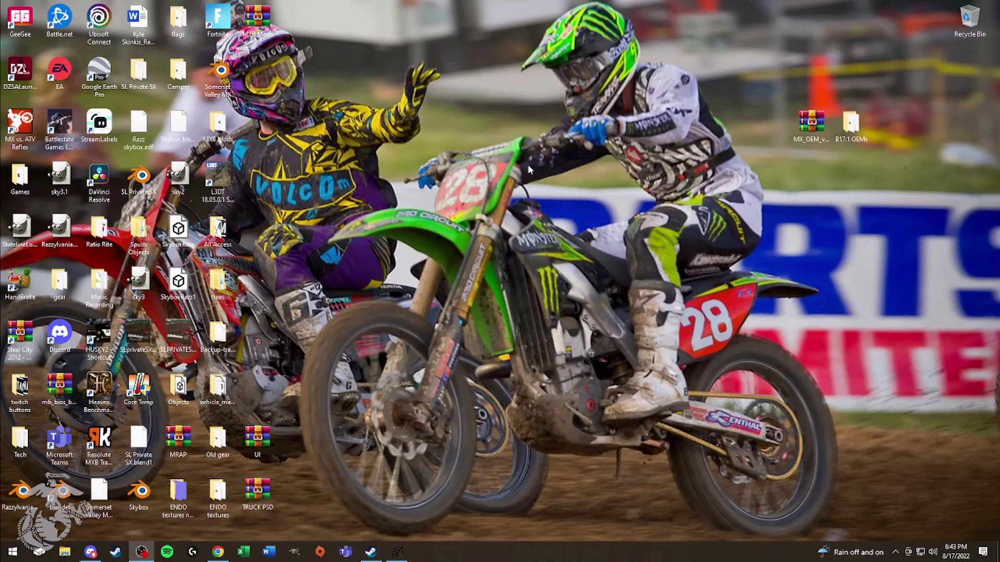